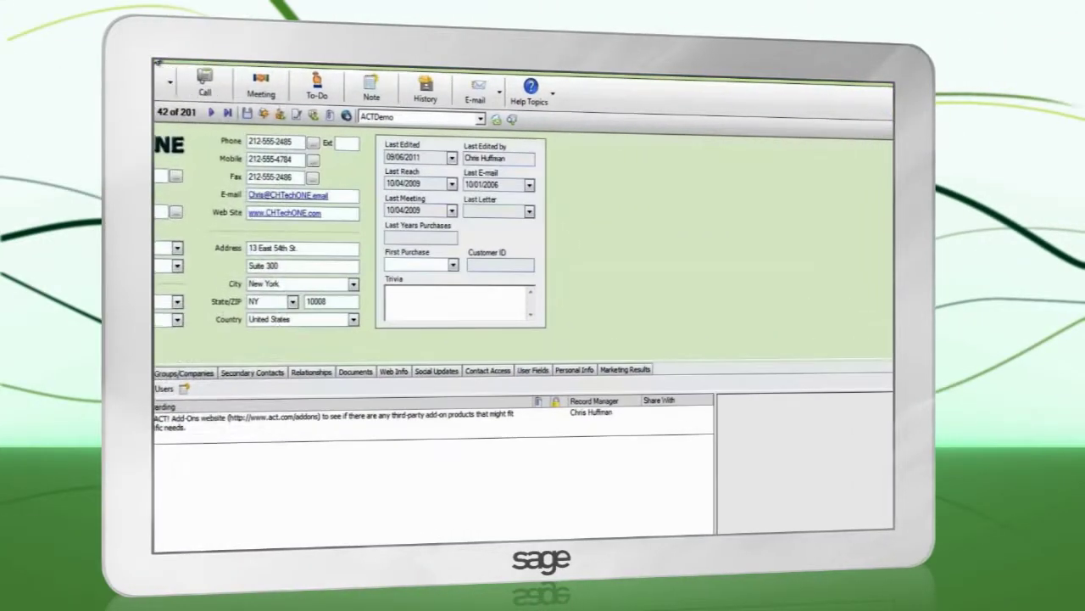
# - Create a Character drop-down list 'Products' with auto-add off, holding Product 1, Product 2 and Product 3
pyautogui.click(214, 62)
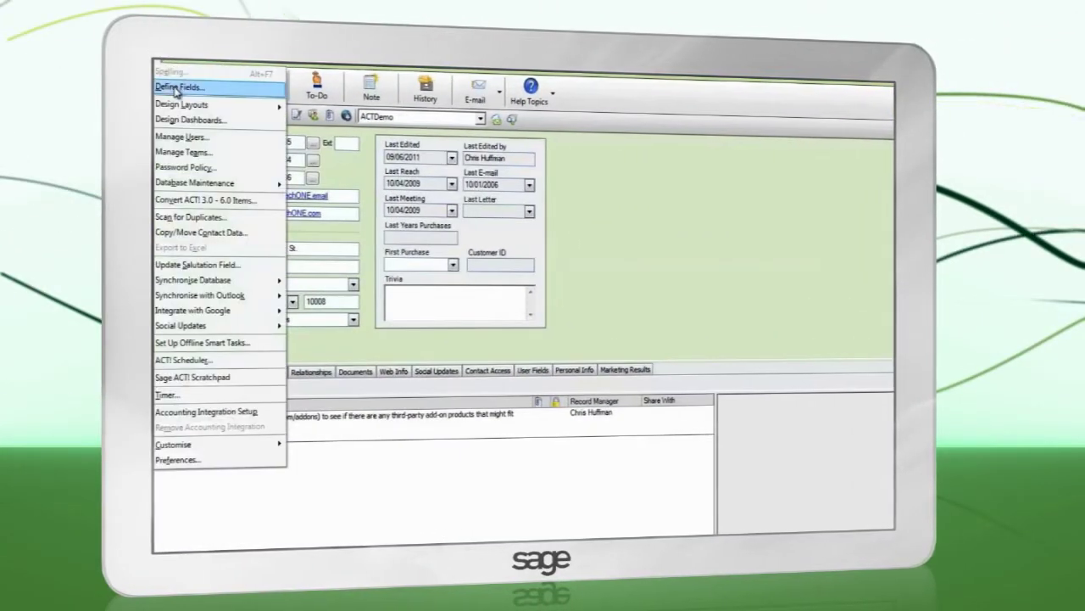
pyautogui.click(176, 87)
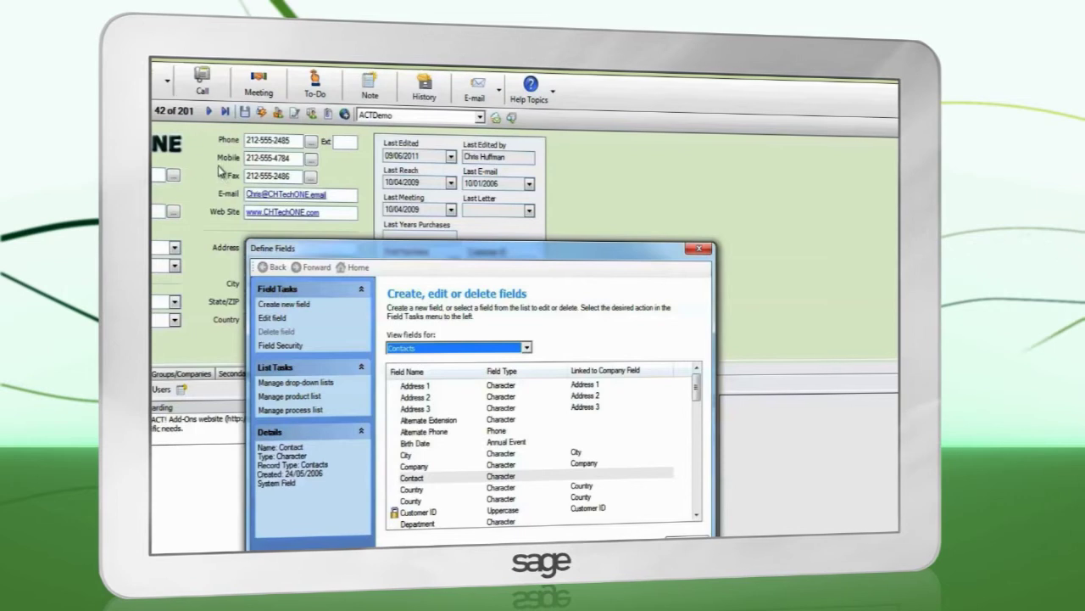
pyautogui.click(295, 382)
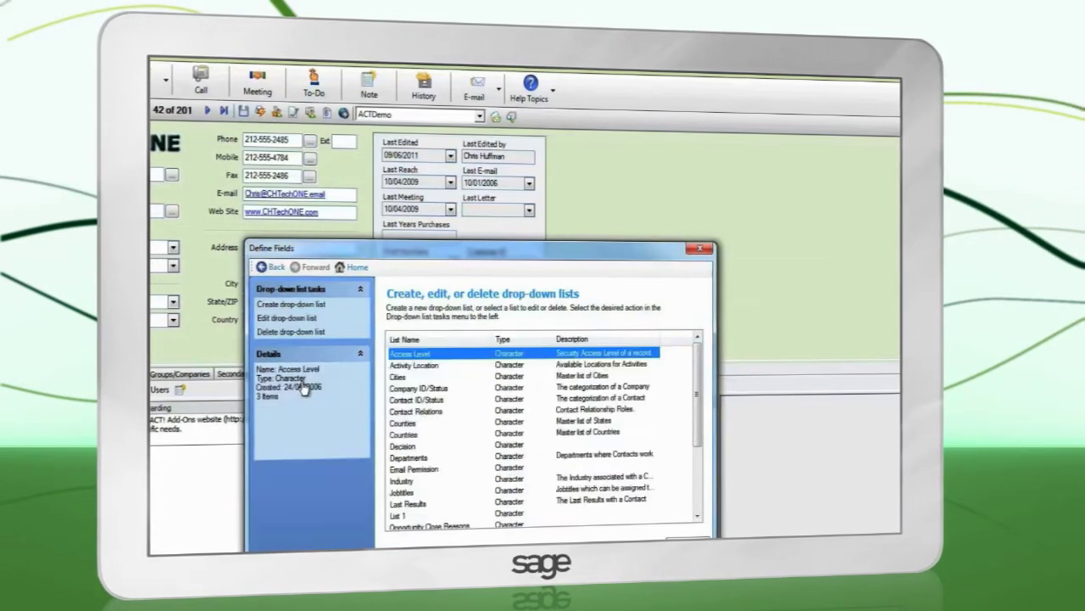
pyautogui.click(294, 306)
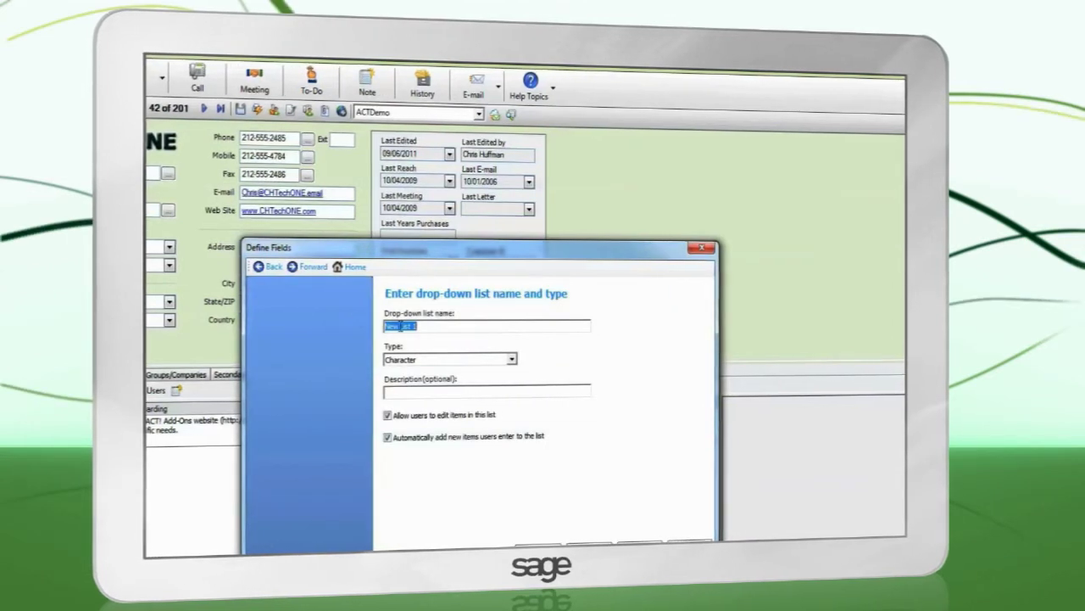
pyautogui.write('Pro')
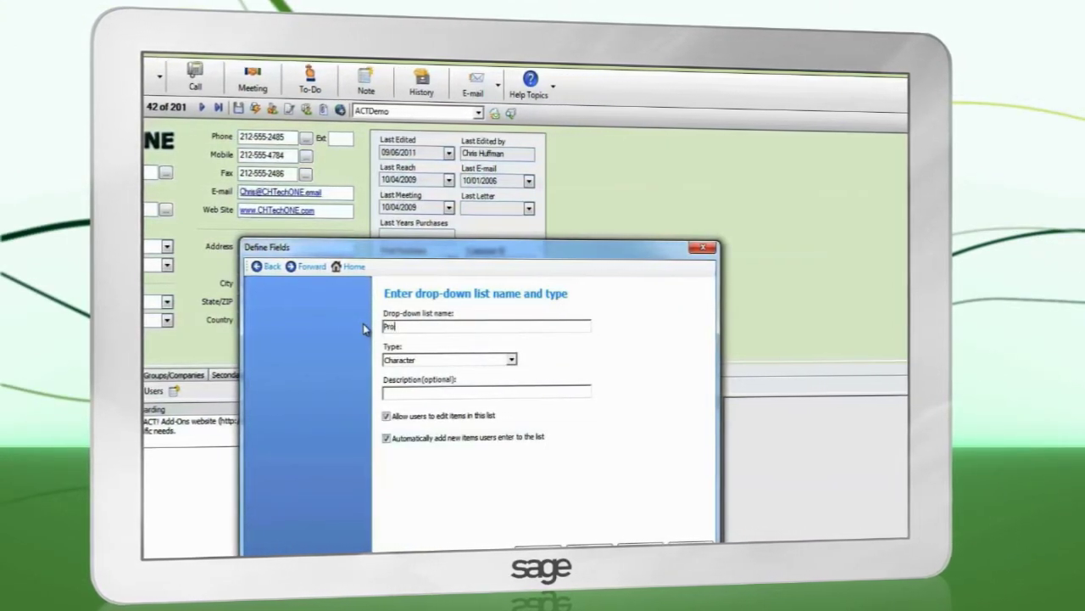
pyautogui.write('ducts')
pyautogui.click(433, 361)
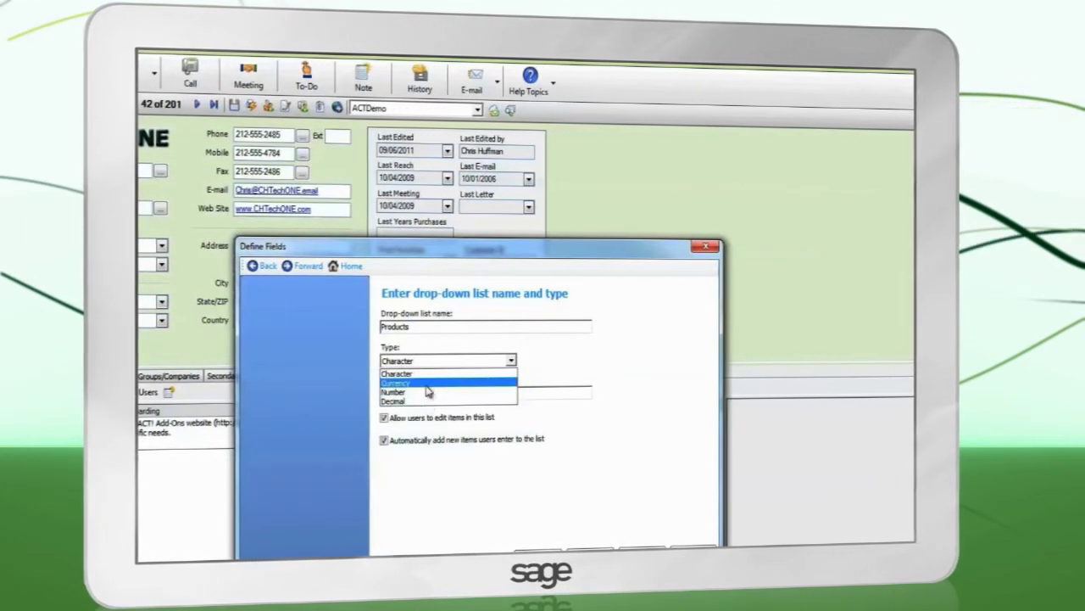
pyautogui.click(433, 375)
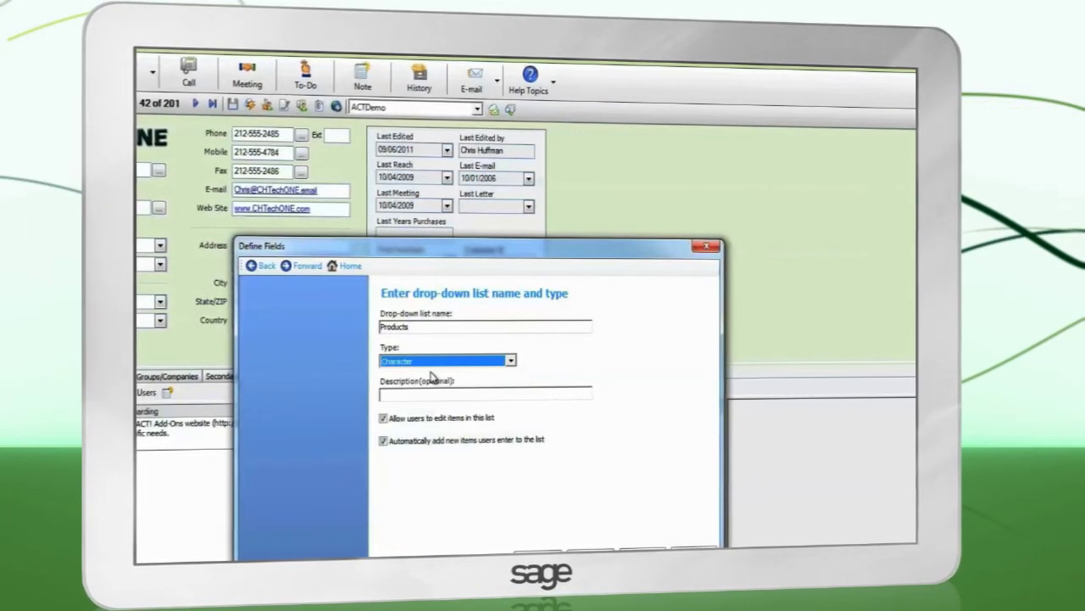
pyautogui.click(440, 442)
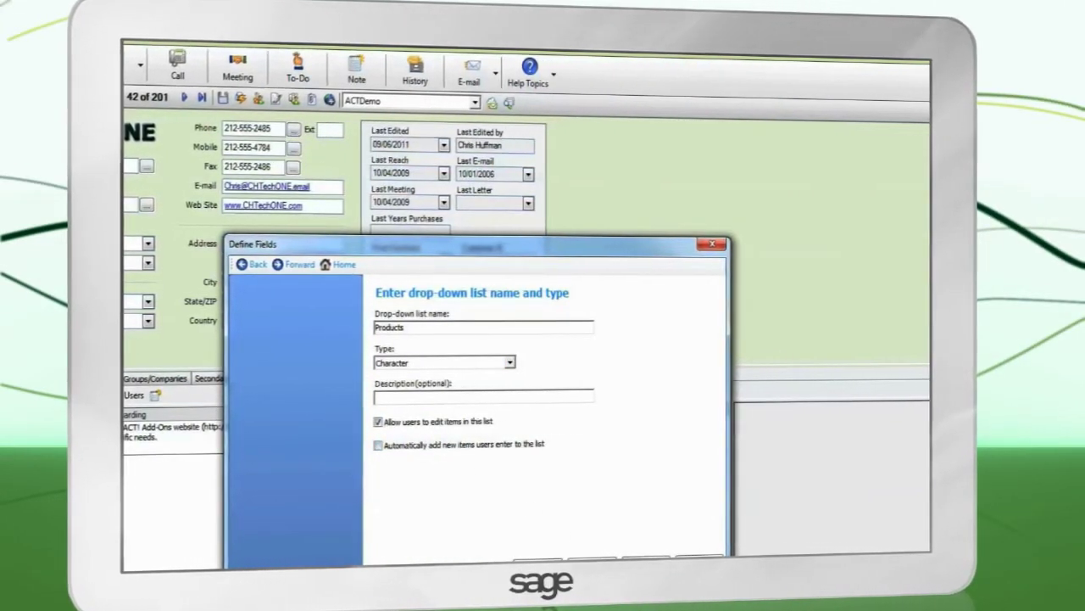
pyautogui.click(592, 559)
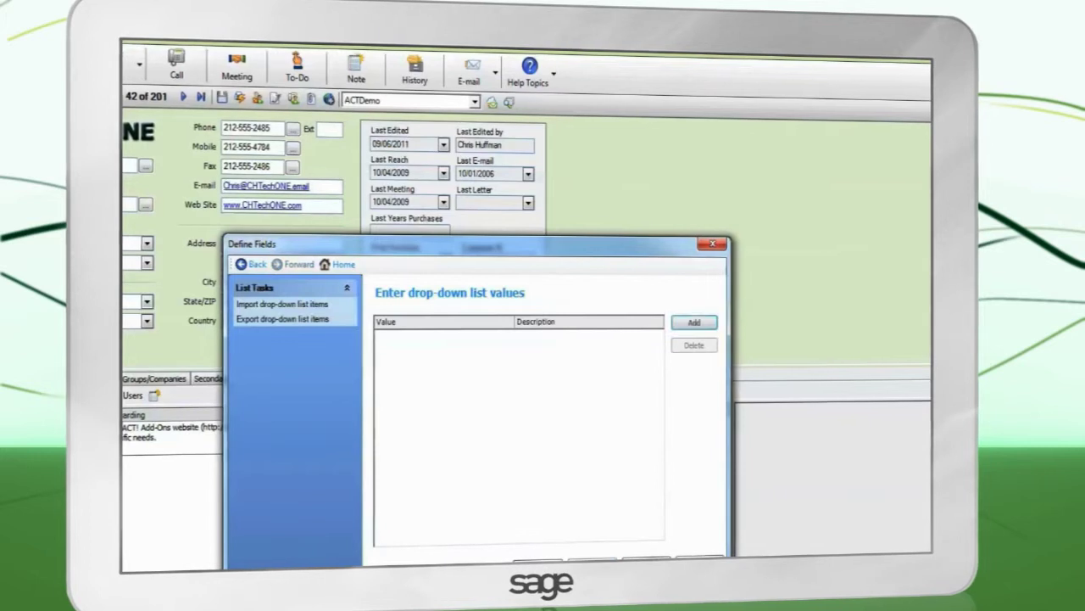
pyautogui.click(695, 323)
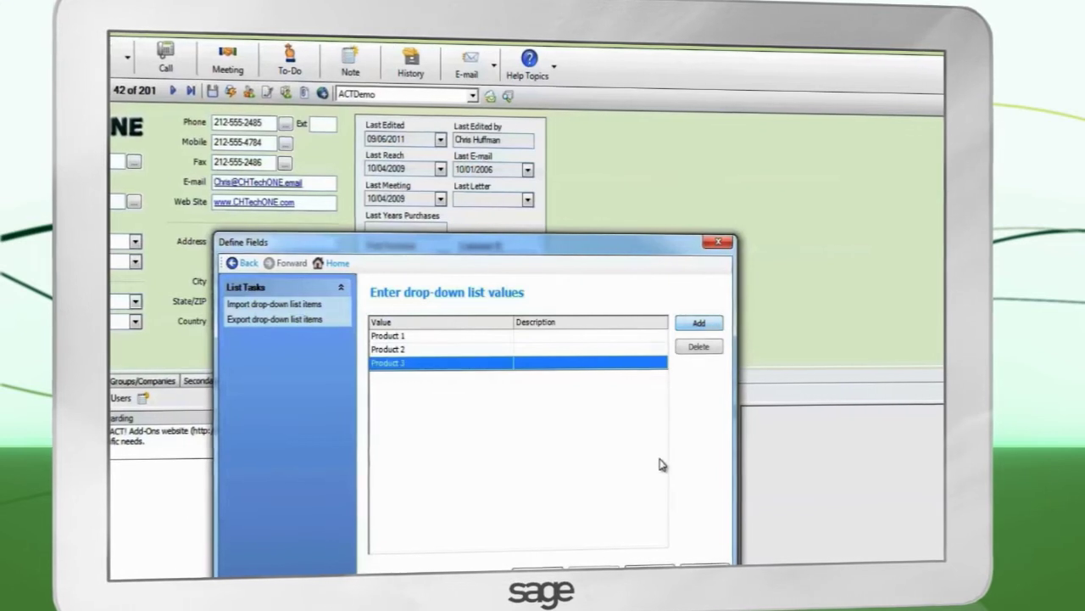
pyautogui.click(650, 566)
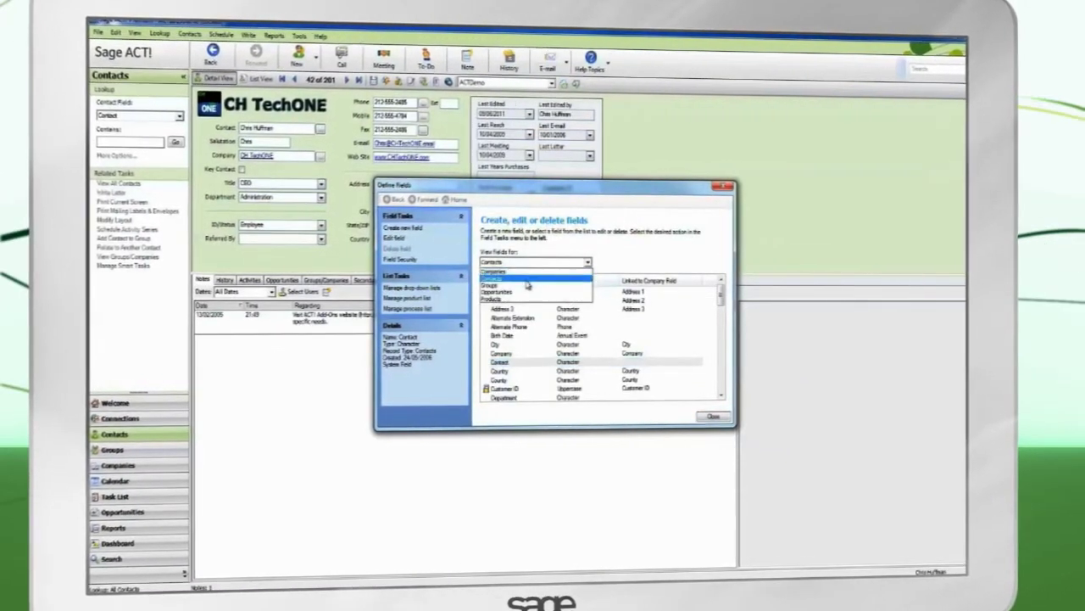
# - Start a new contact field, Product List, as a drop-down linked to the Products list
pyautogui.click(529, 278)
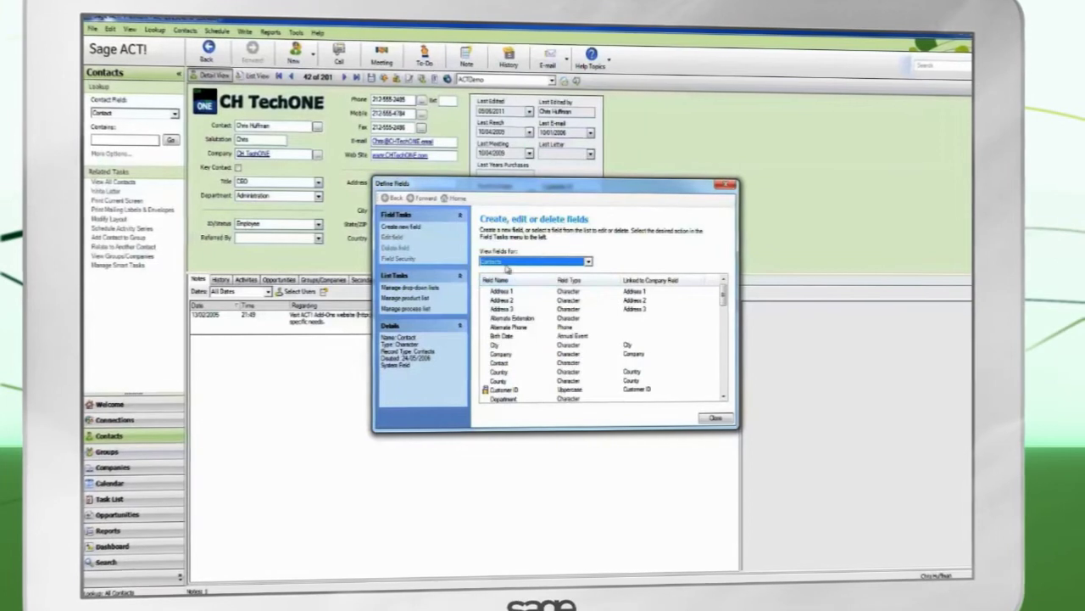
pyautogui.click(408, 228)
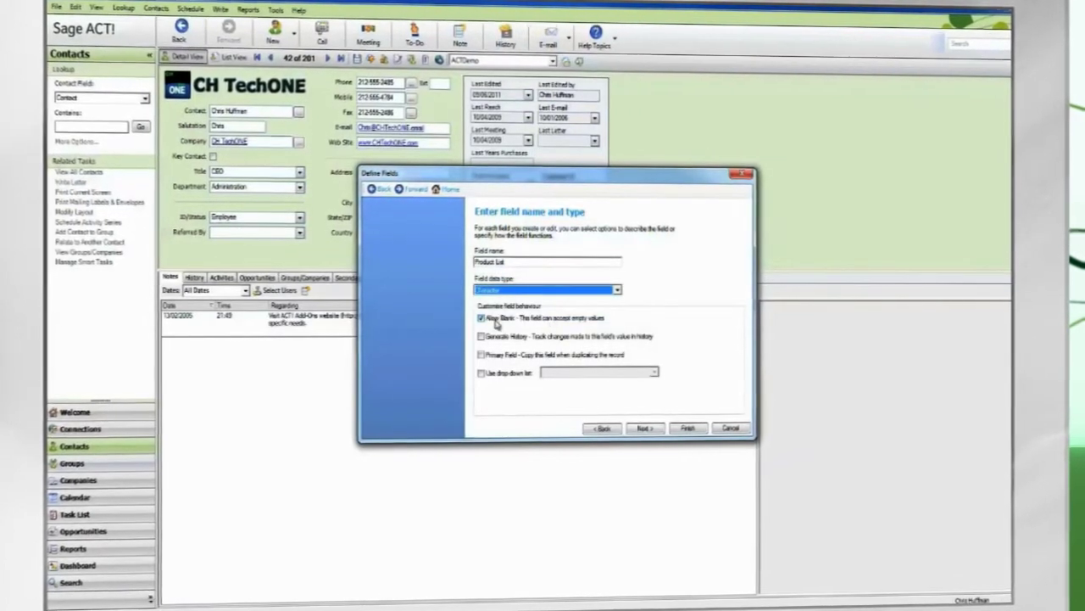
pyautogui.click(497, 375)
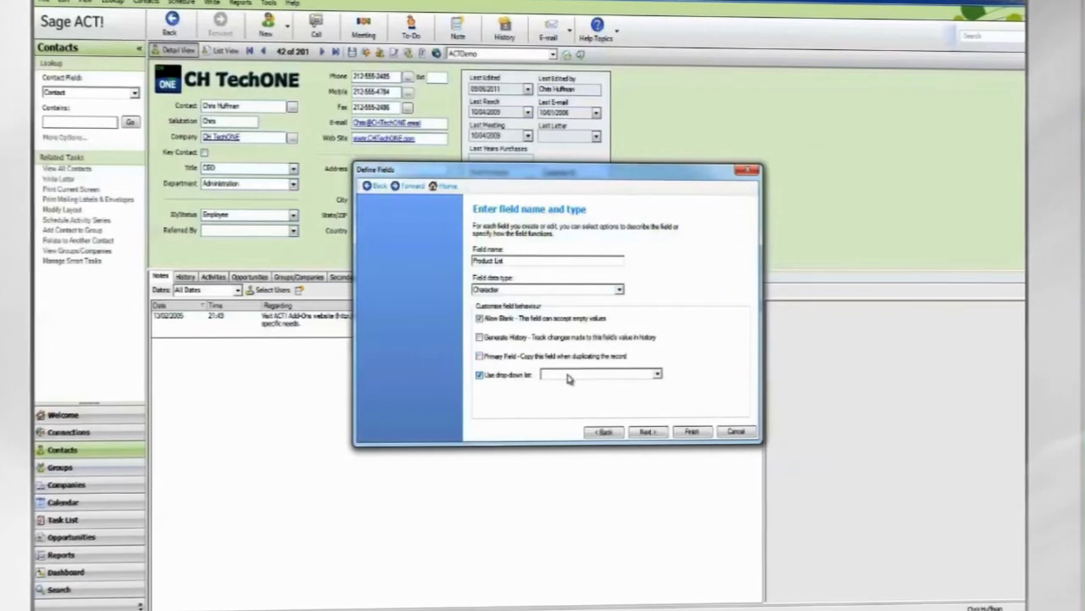
pyautogui.click(658, 375)
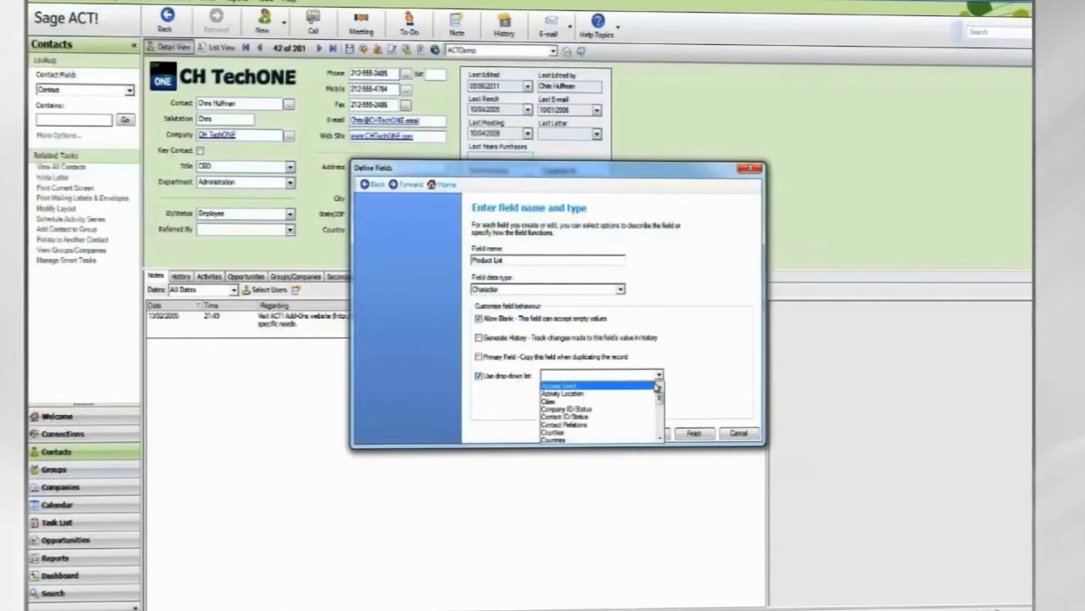
pyautogui.press('p')
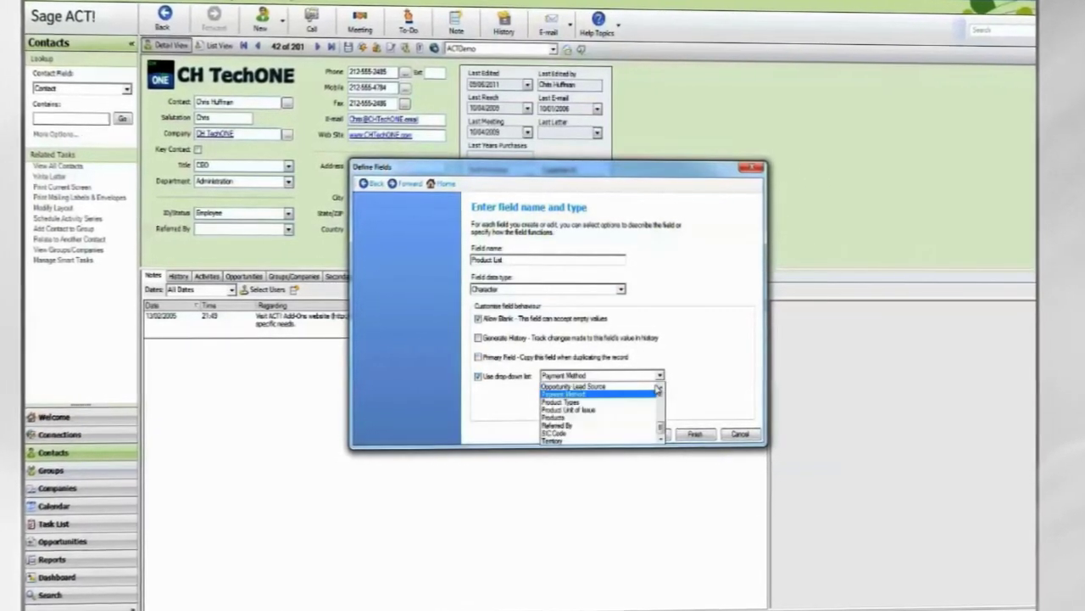
pyautogui.click(555, 418)
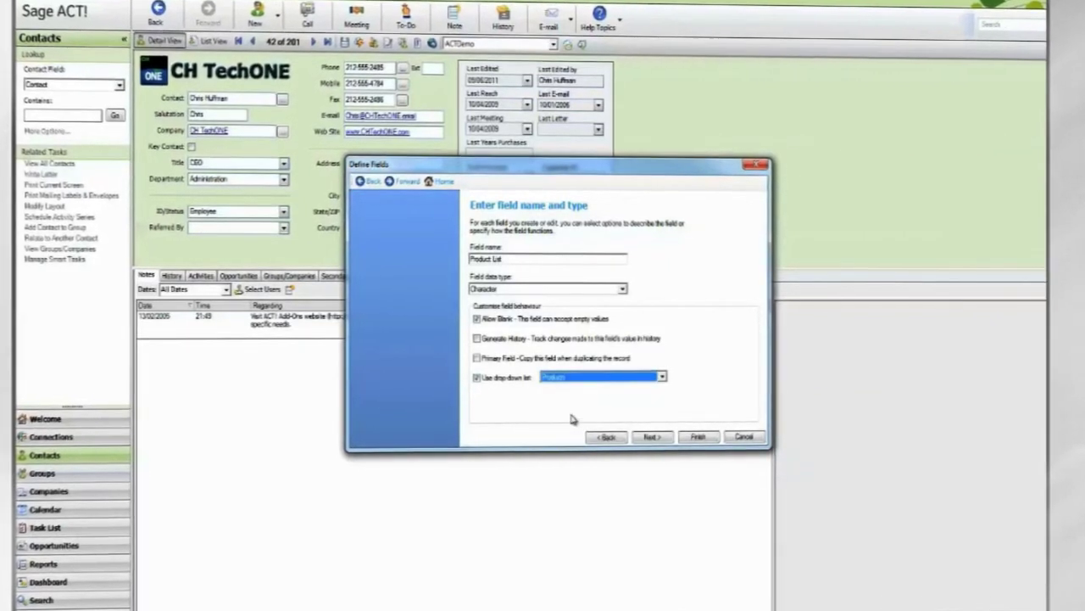
# - Set the Product List field length to 25 and finish defining the field
pyautogui.click(653, 438)
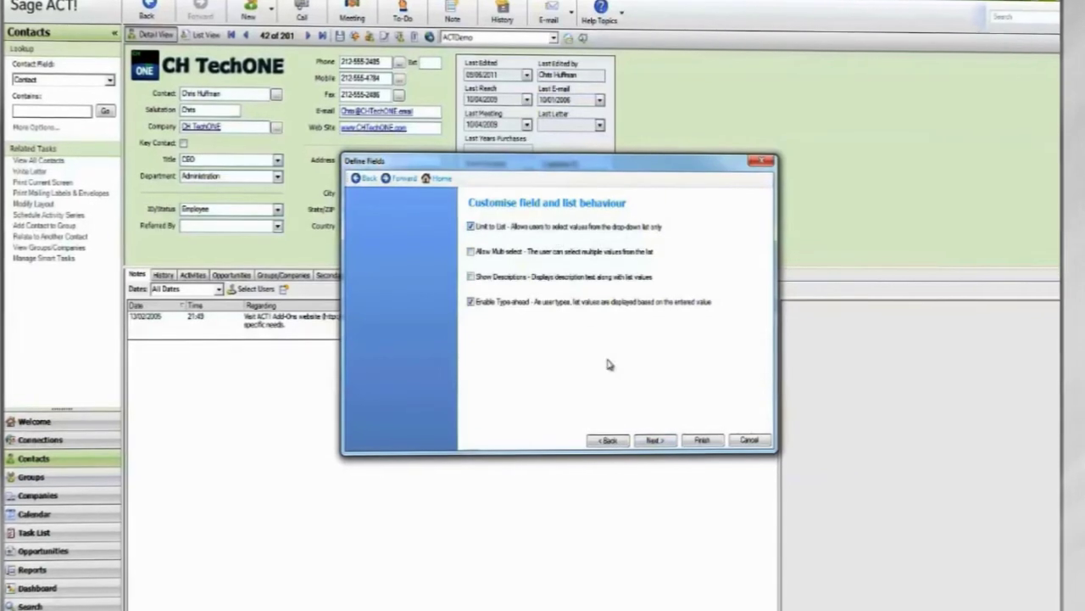
pyautogui.click(649, 438)
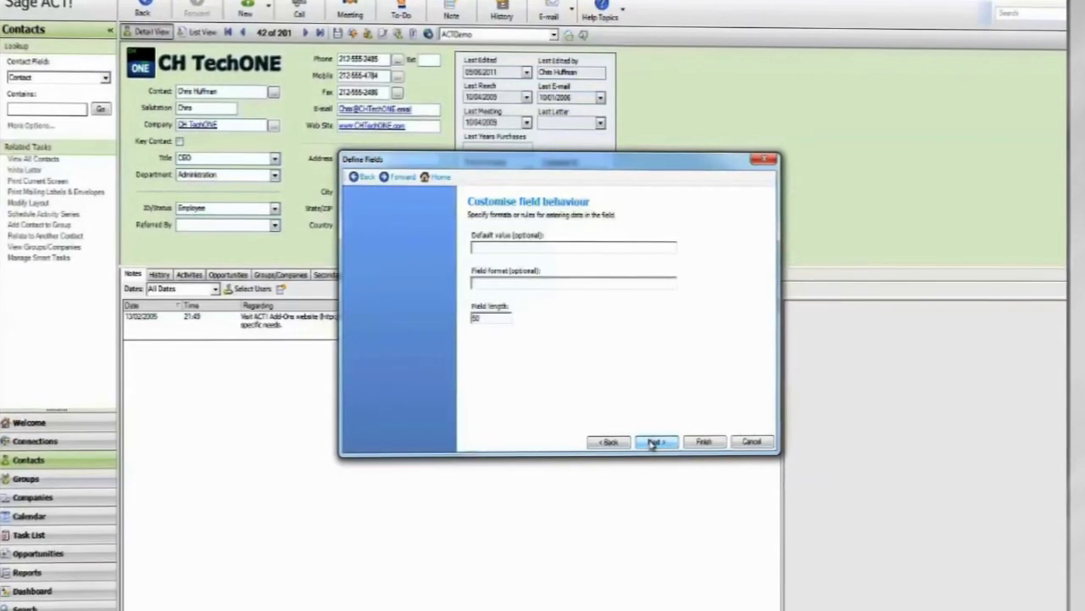
pyautogui.doubleClick(475, 318)
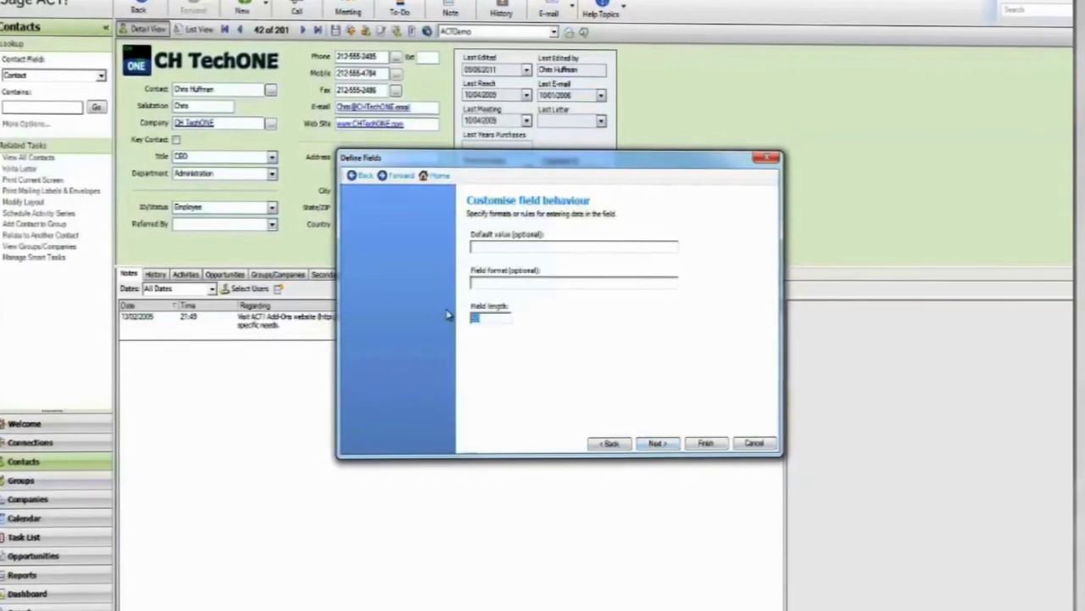
pyautogui.write('25')
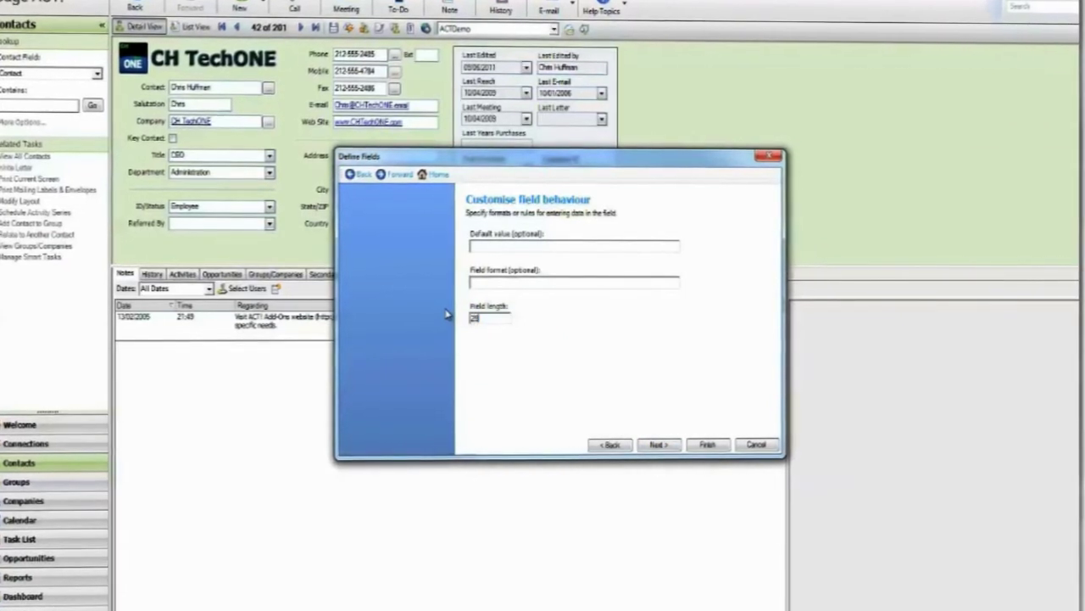
pyautogui.click(656, 445)
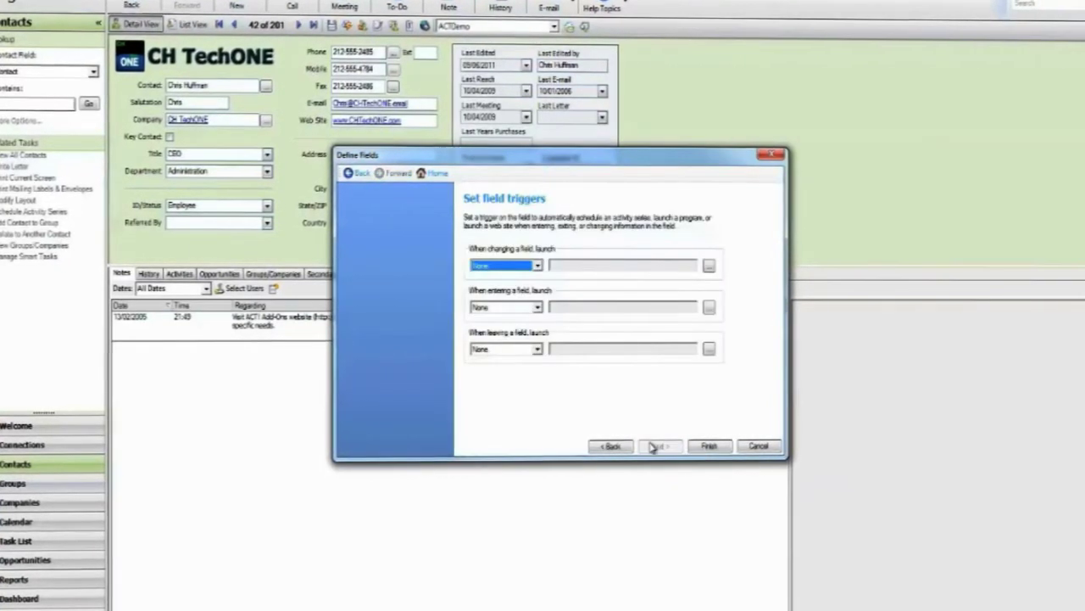
pyautogui.click(708, 447)
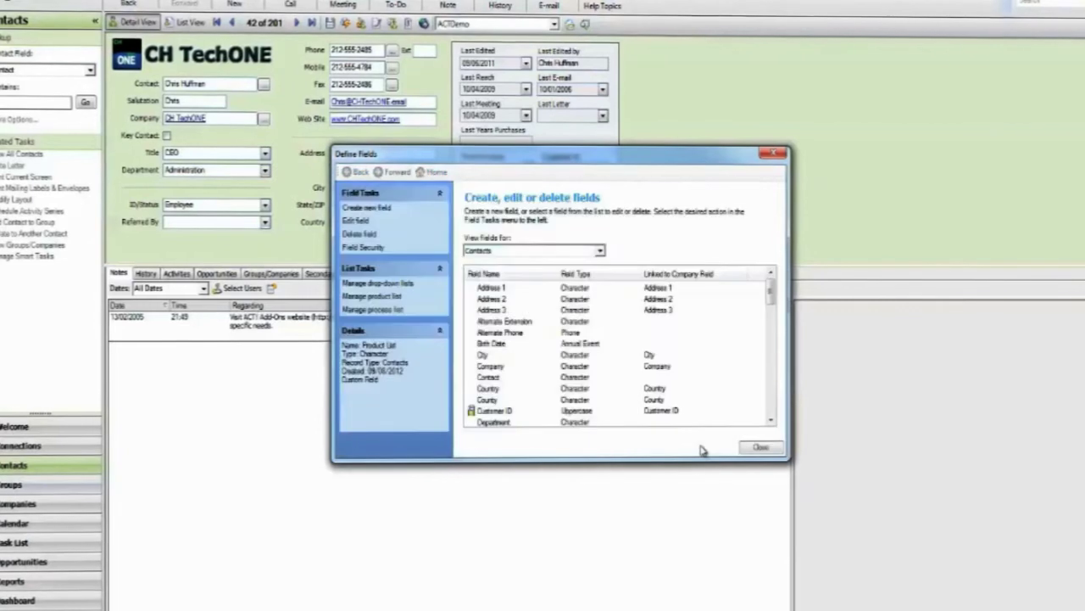
# - Close Define Fields, decline the layout prompt, and open the Contact layout in Design Layouts
pyautogui.click(764, 450)
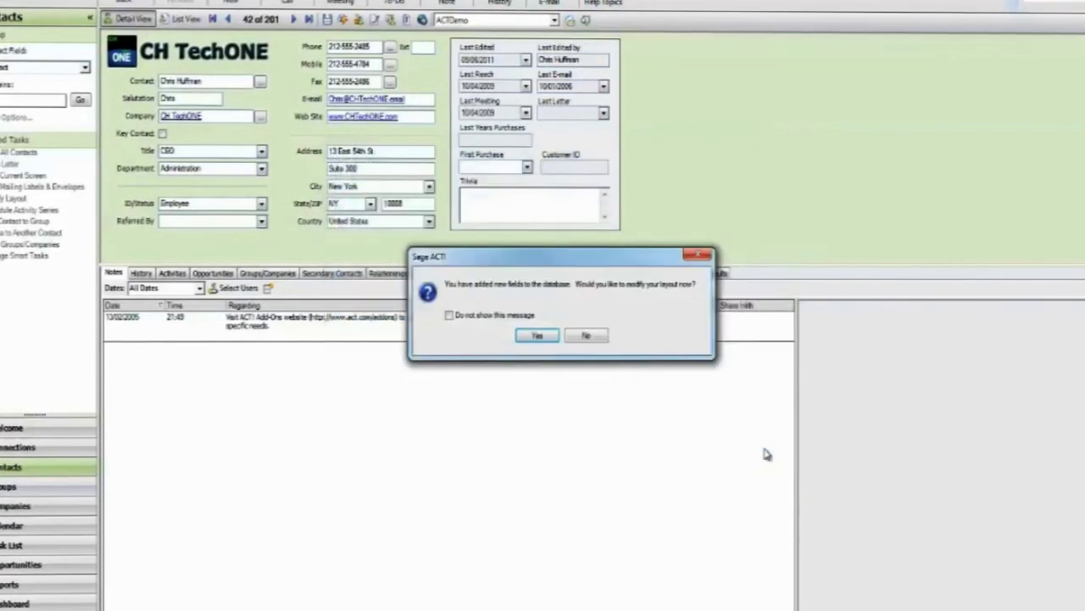
pyautogui.click(587, 337)
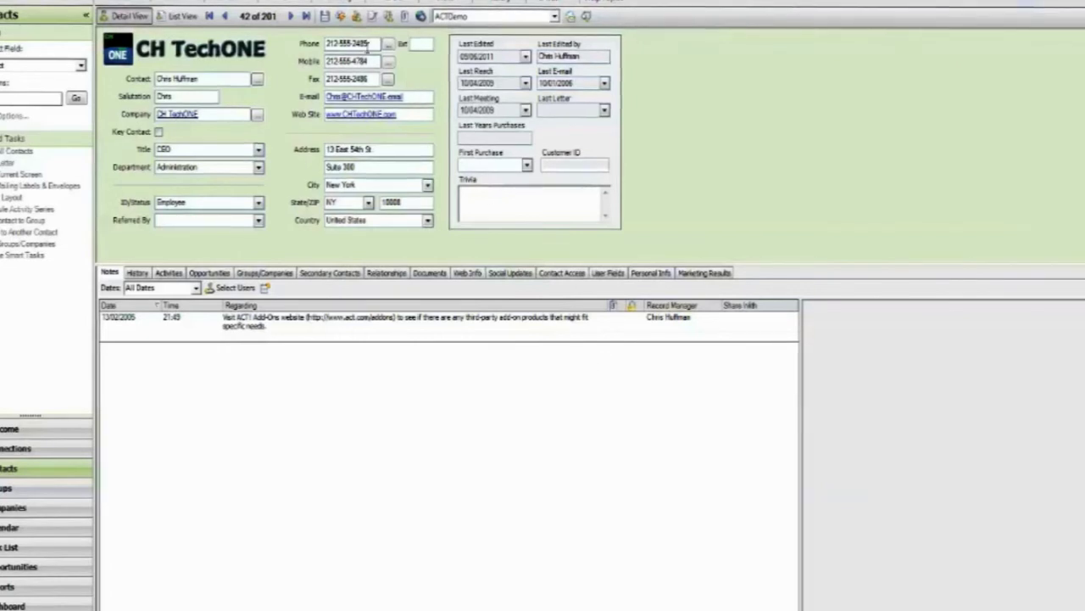
pyautogui.hotkey('alt', 't')
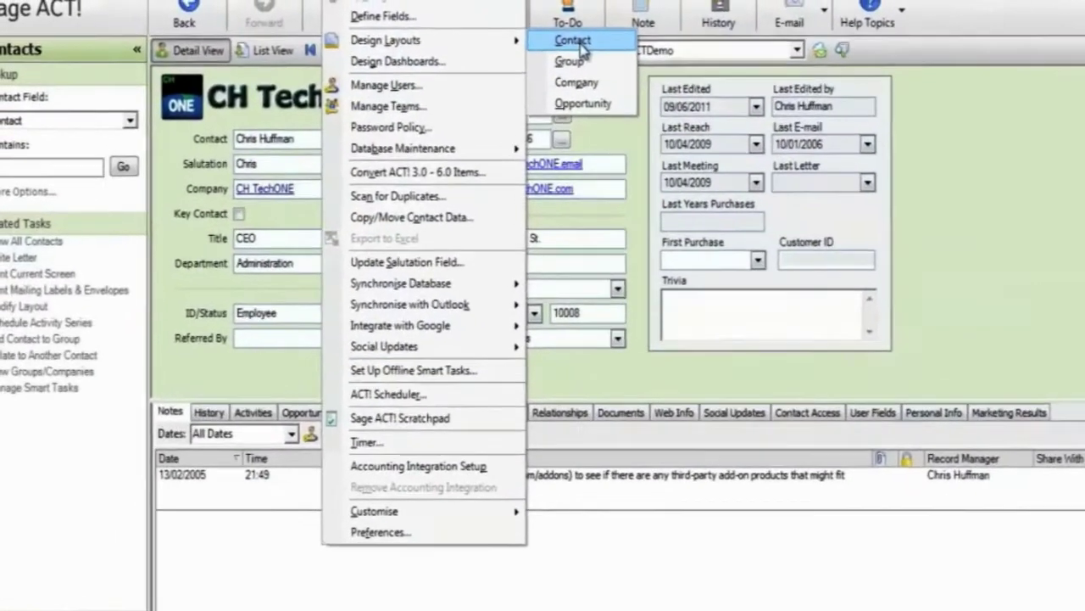
pyautogui.click(397, 12)
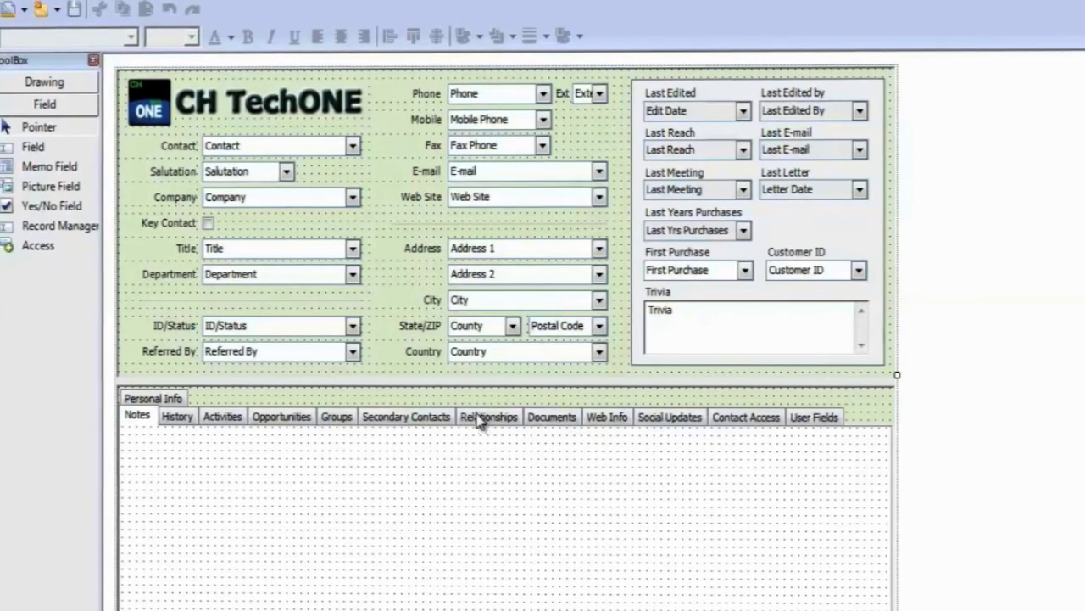
# - Add a new tab named Products to the Contact layout through Edit > Tabs
pyautogui.click(42, 2)
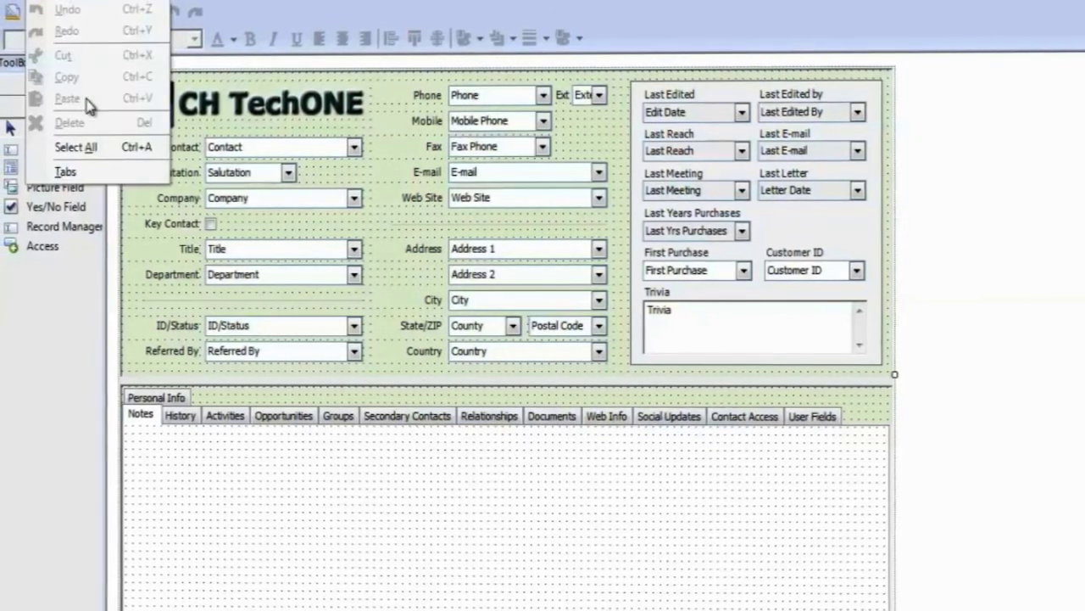
pyautogui.click(109, 175)
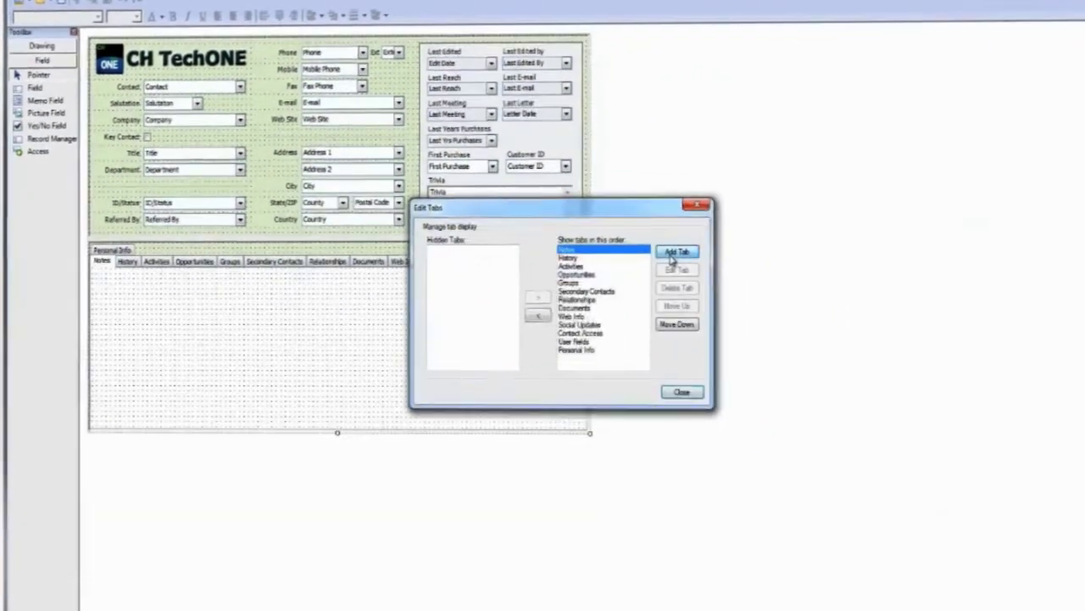
pyautogui.click(1023, 401)
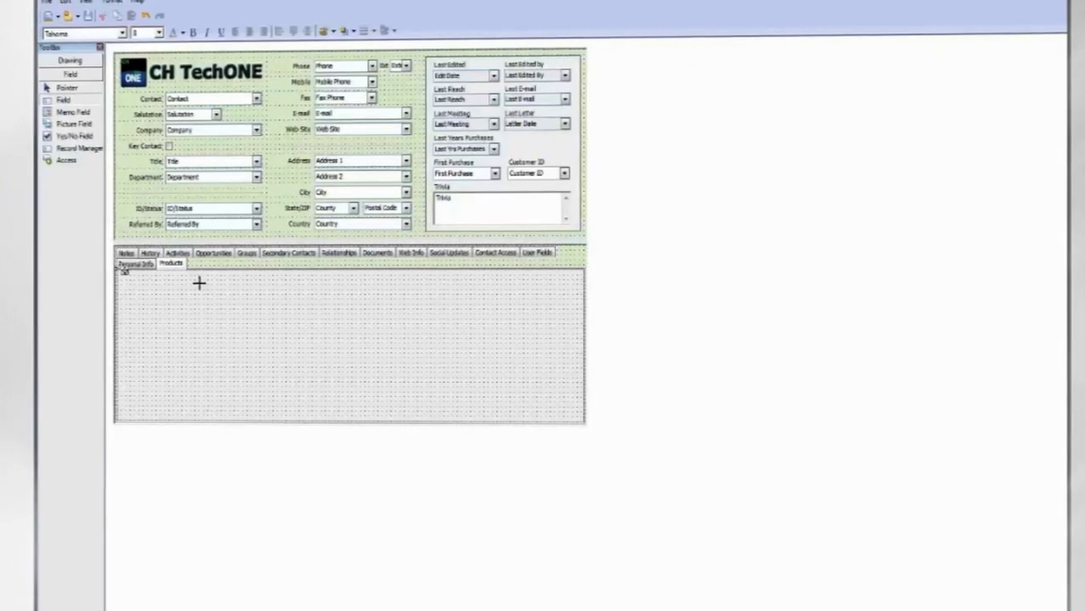
# - Draw a field area on the Products tab and place the Product List field with its label
pyautogui.moveTo(301, 304); pyautogui.dragTo(204, 285)
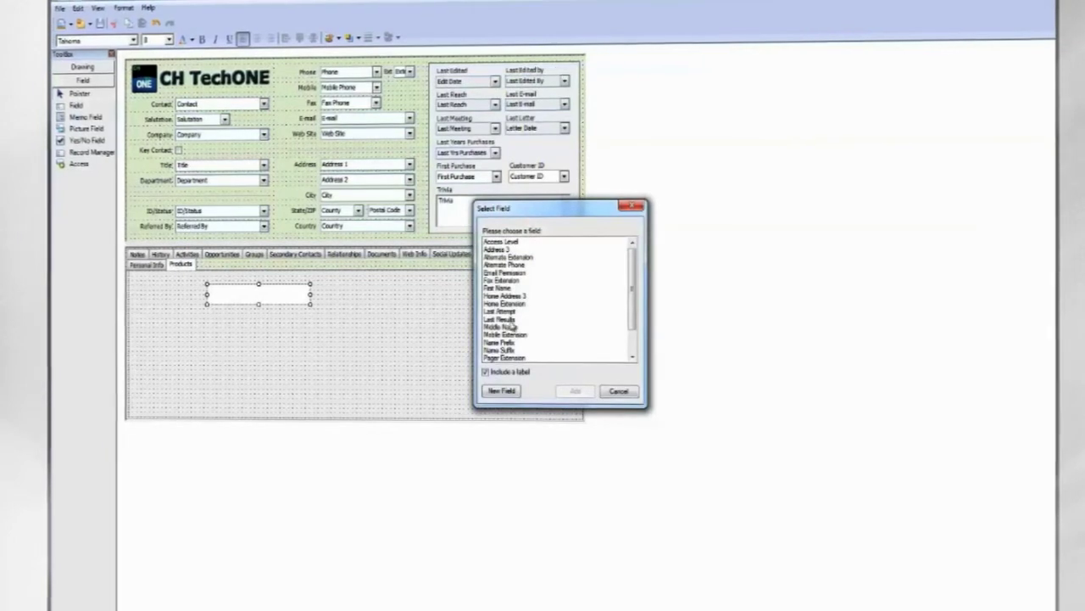
pyautogui.moveTo(632, 316); pyautogui.dragTo(638, 341)
pyautogui.click(510, 335)
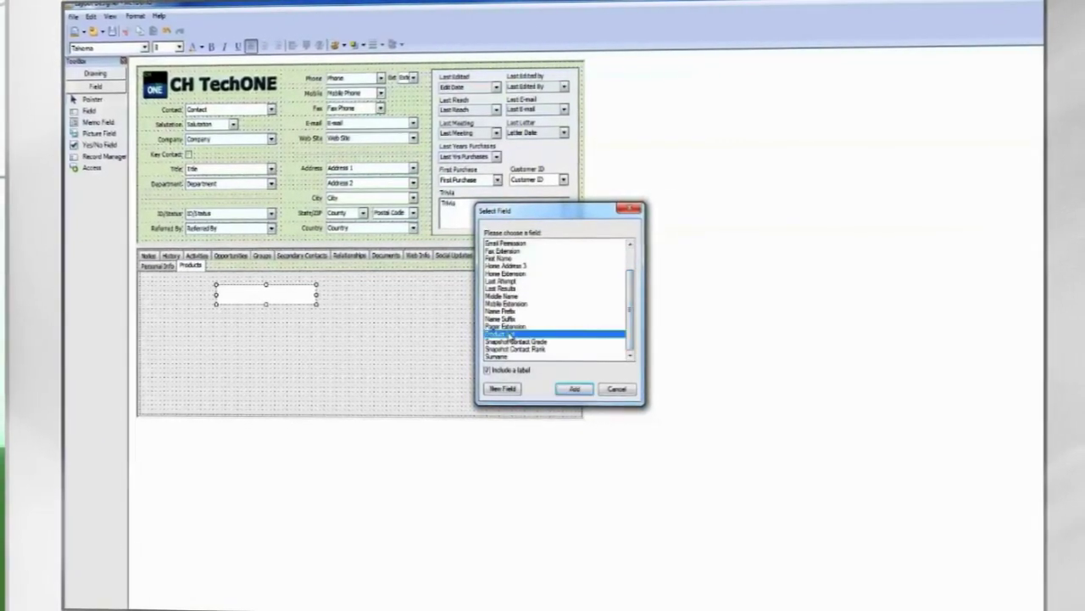
pyautogui.click(573, 387)
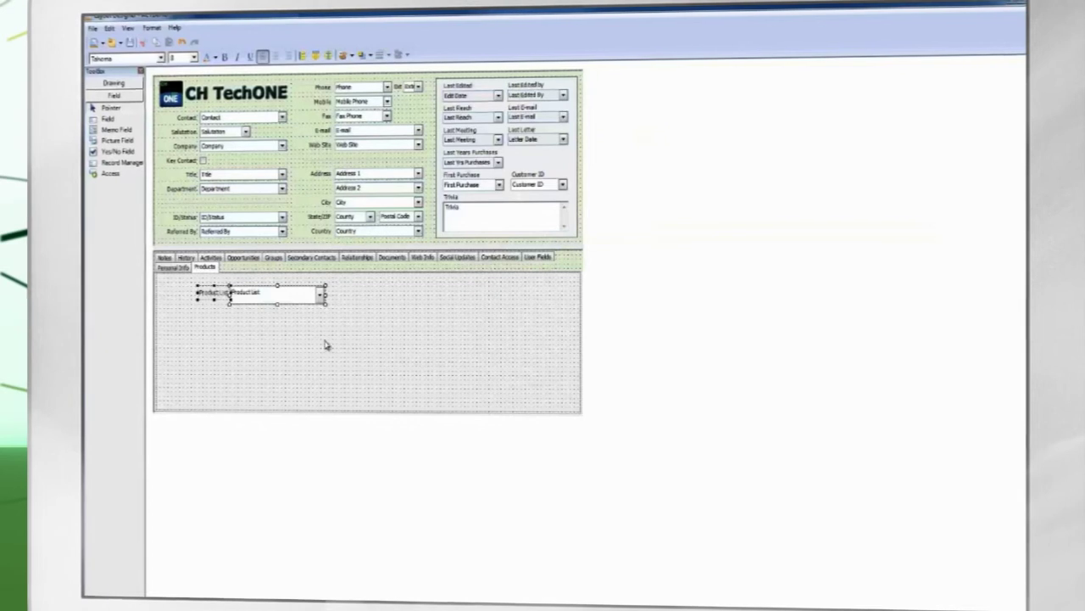
pyautogui.click(288, 333)
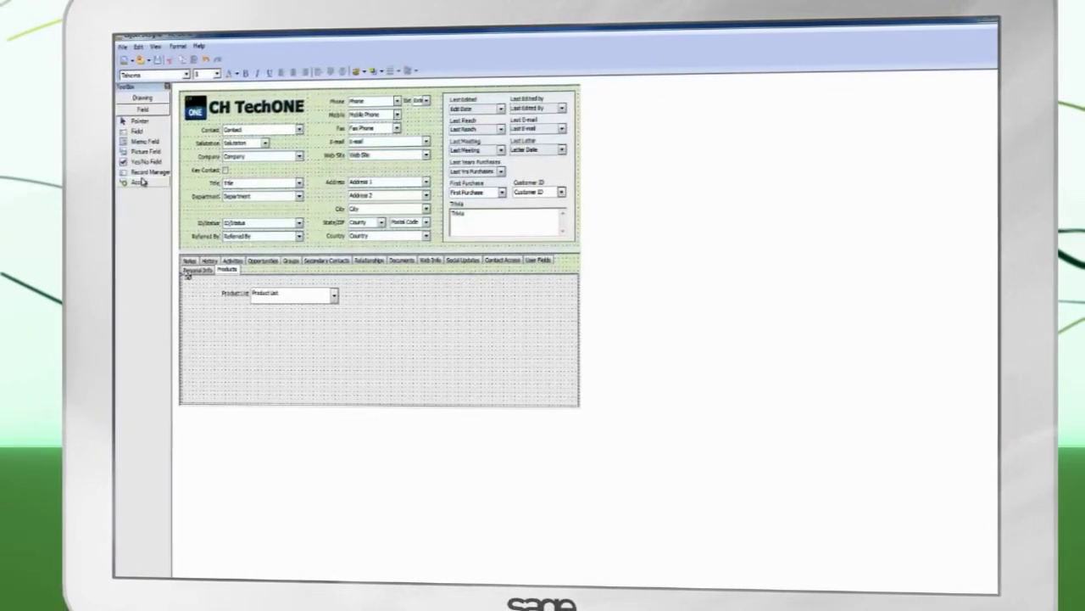
# - Set the Product List field's font colour to red in its Properties
pyautogui.click(291, 299)
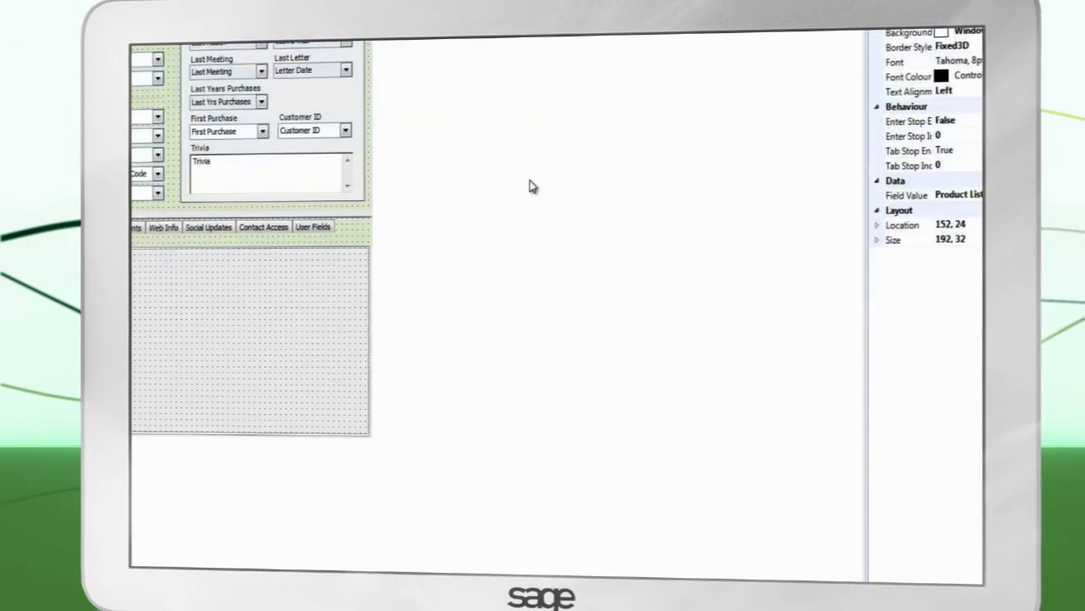
pyautogui.click(908, 76)
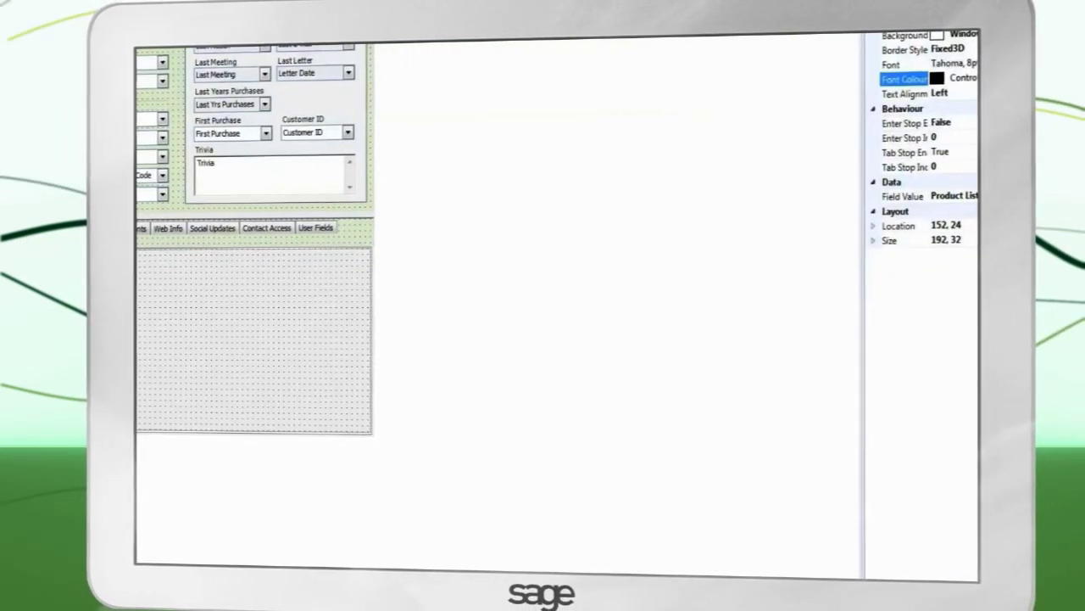
pyautogui.click(969, 78)
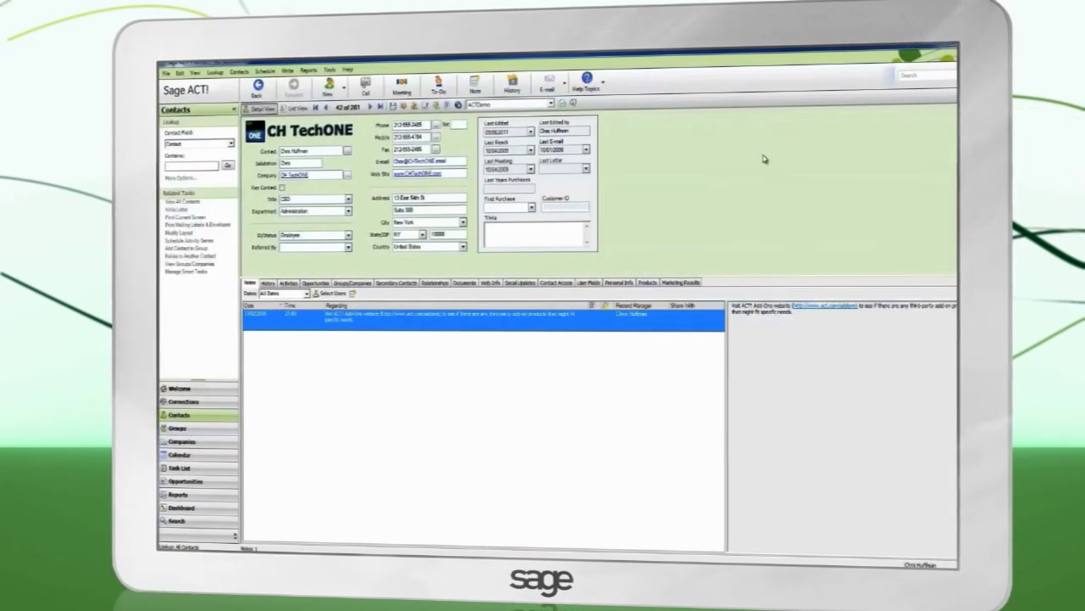
# - View the Products tab, then switch to Basic Contact Layout - 1024x768 and back to ACTDemo
pyautogui.click(647, 282)
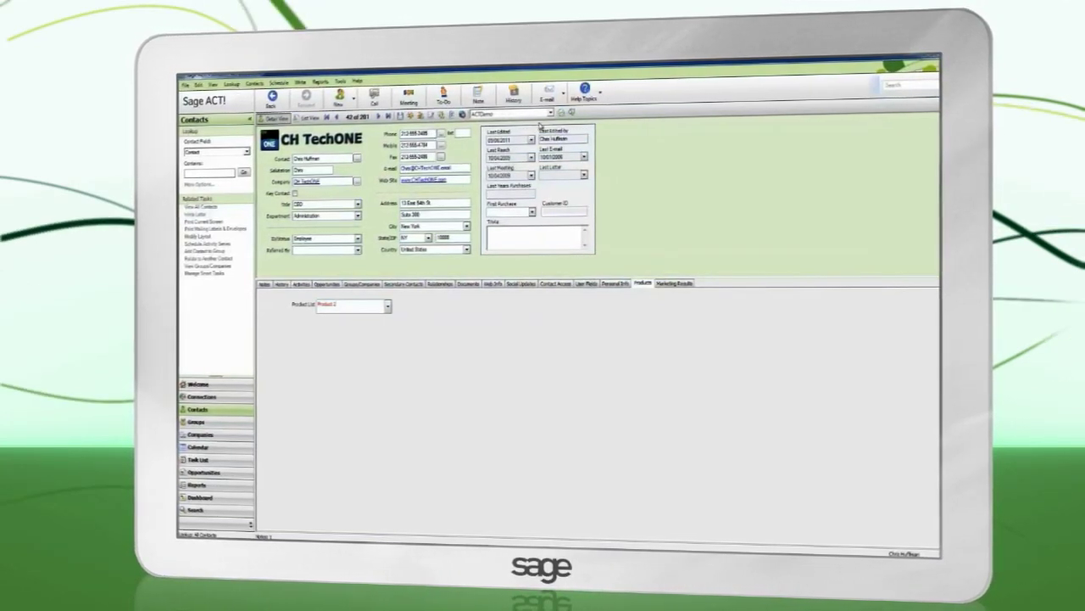
pyautogui.click(549, 114)
pyautogui.click(551, 125)
pyautogui.click(549, 115)
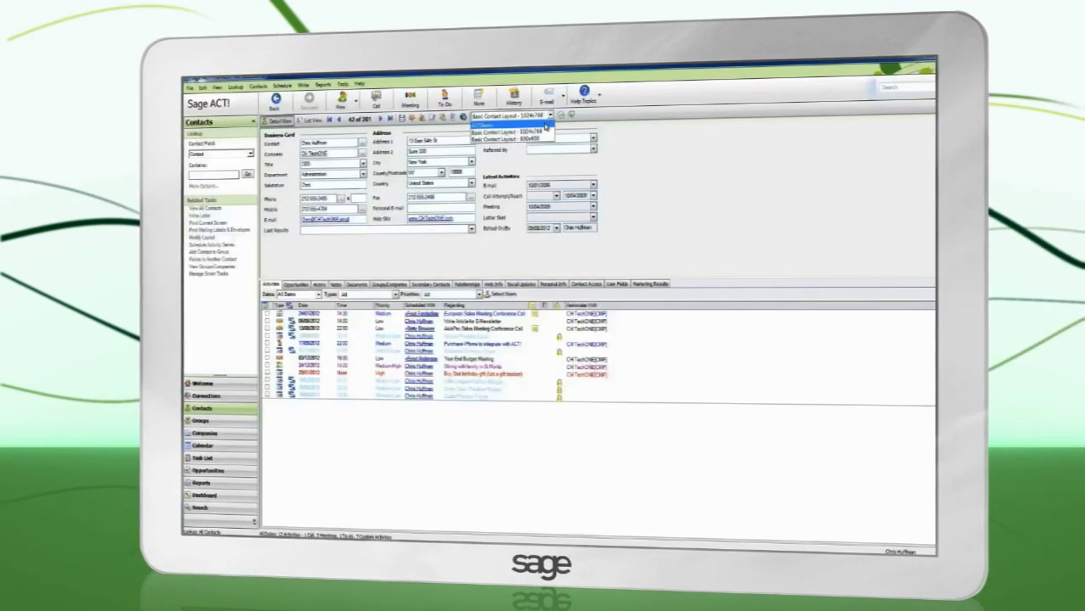
pyautogui.click(549, 146)
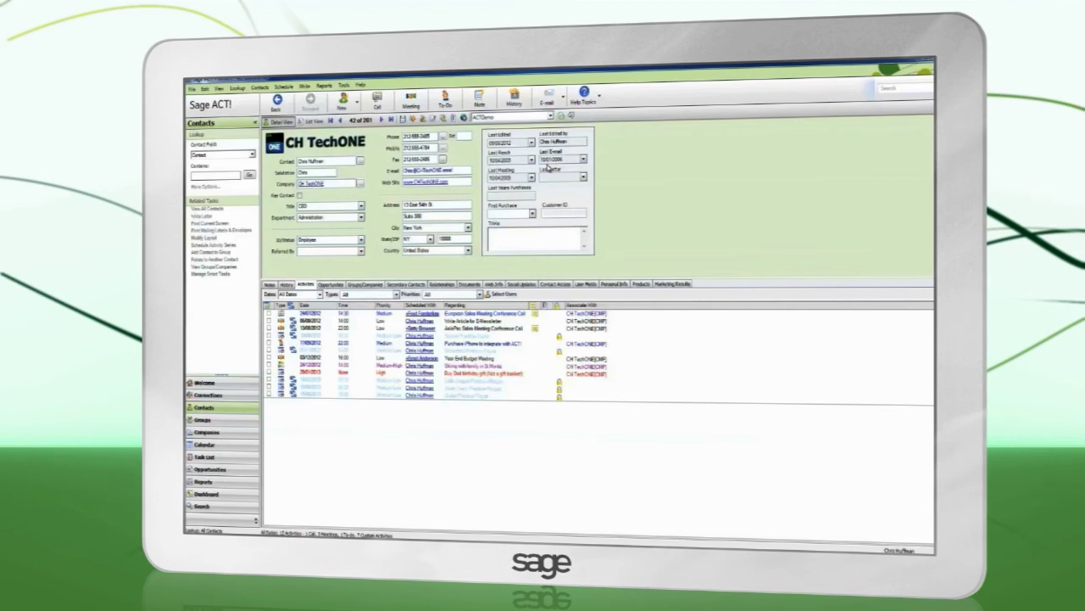